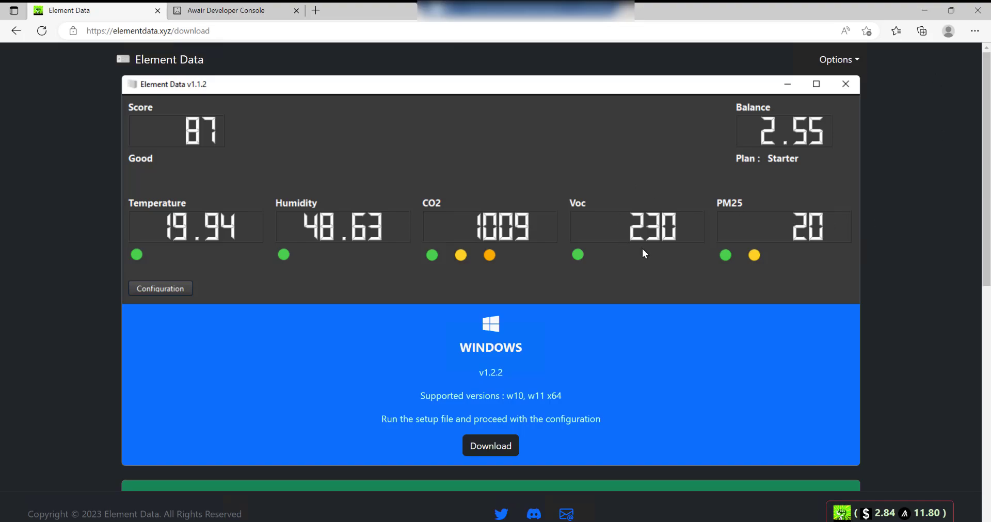
# - Download the Windows v1.2.2 installer from the platform panels
pyautogui.scroll(-5, 980, 311)
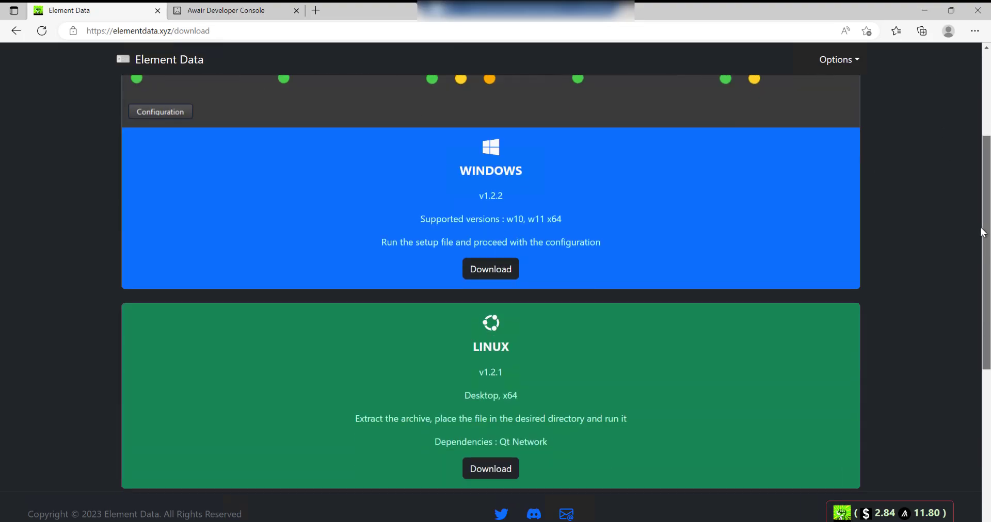
pyautogui.scroll(-2, 981, 311)
pyautogui.scroll(2, 983, 273)
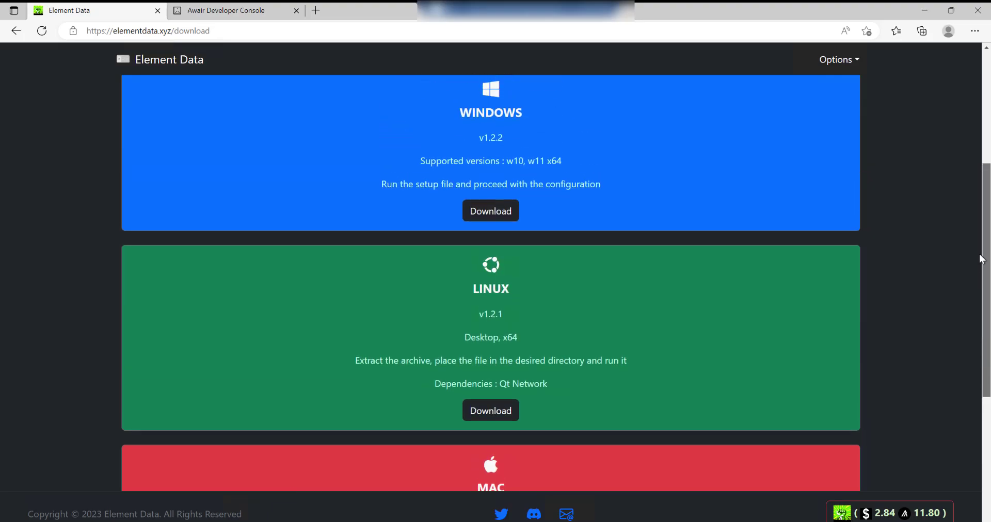
pyautogui.scroll(-3, 985, 274)
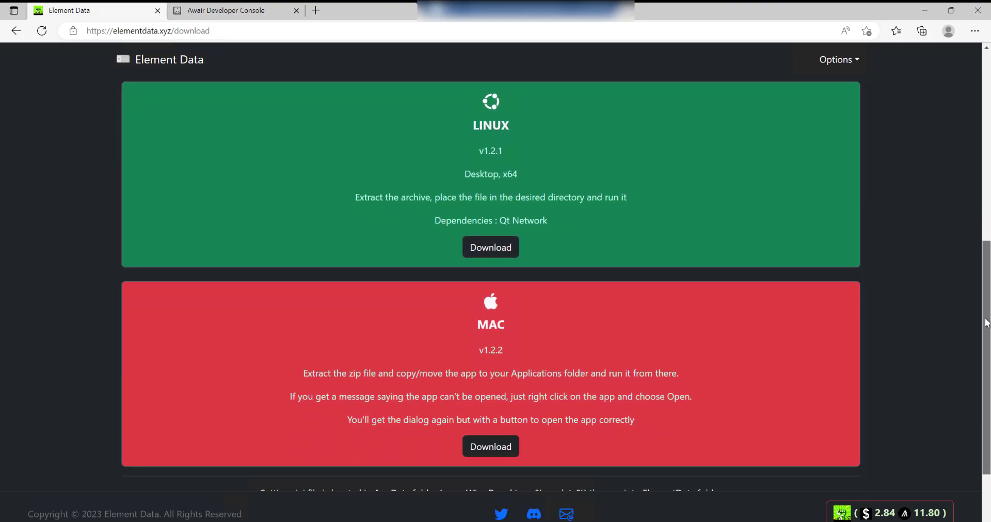
pyautogui.scroll(4, 989, 210)
pyautogui.scroll(1, 988, 210)
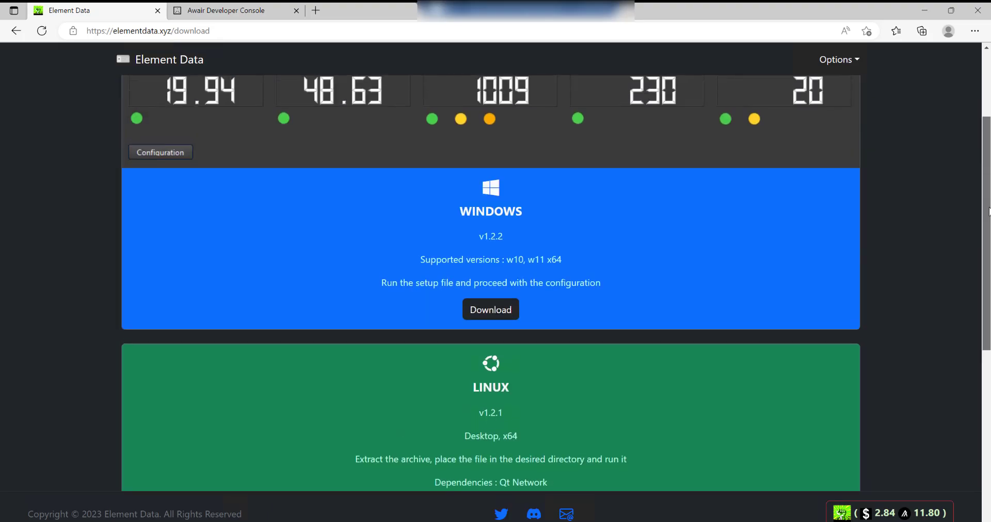
pyautogui.click(490, 310)
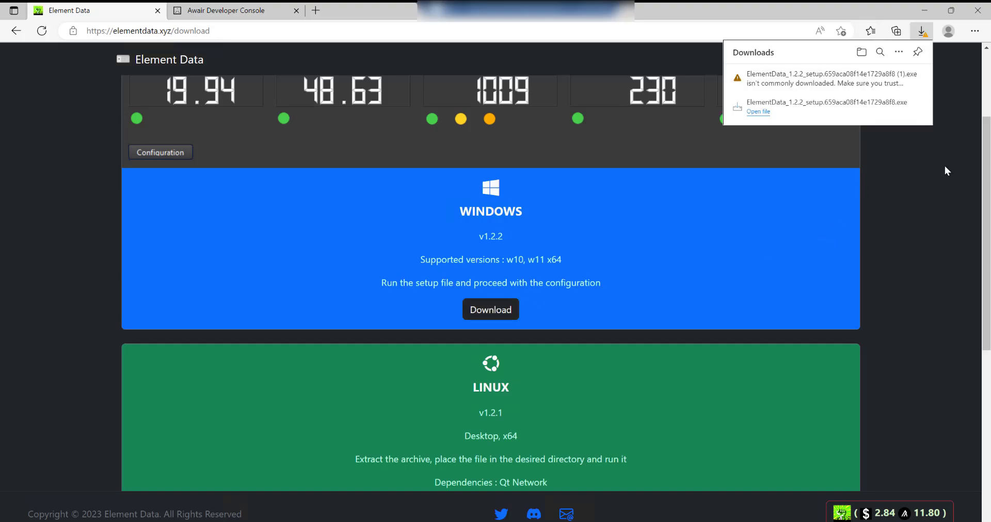
# - Check the flagged duplicate download in the Downloads list, then close it and minimize the browser
pyautogui.moveTo(911, 96)
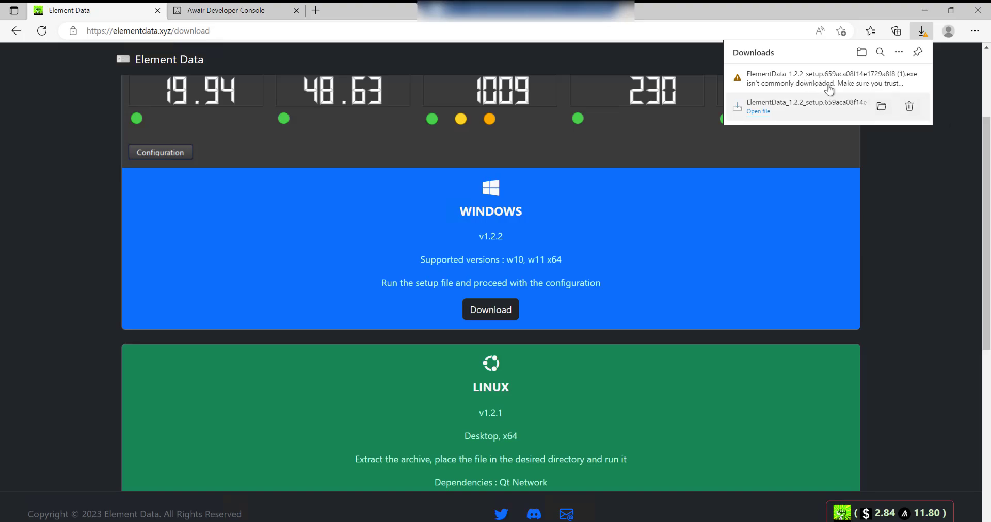
pyautogui.click(911, 81)
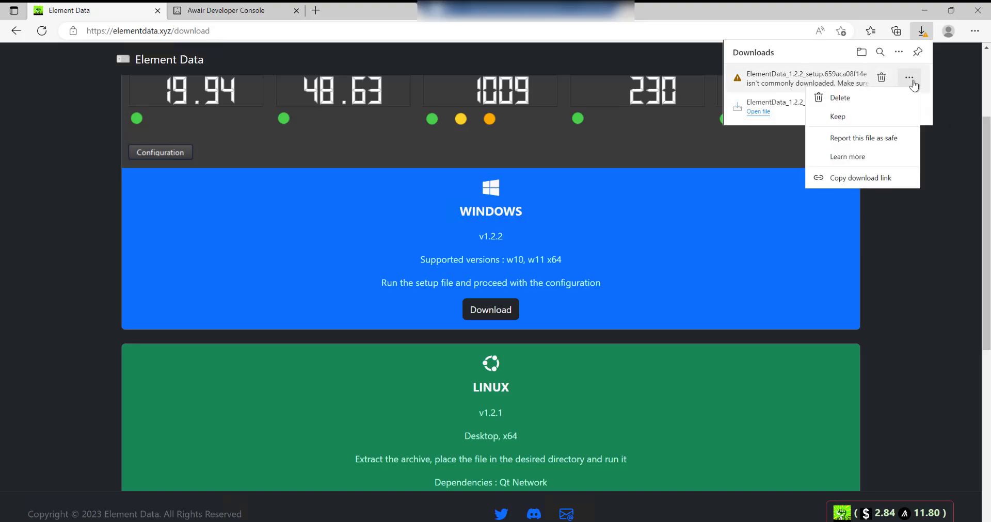
pyautogui.click(914, 233)
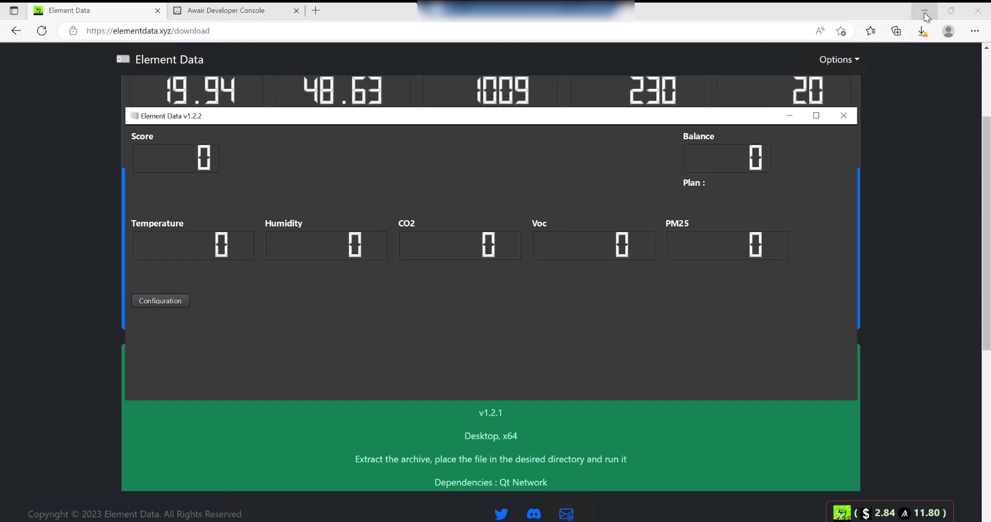
pyautogui.click(926, 14)
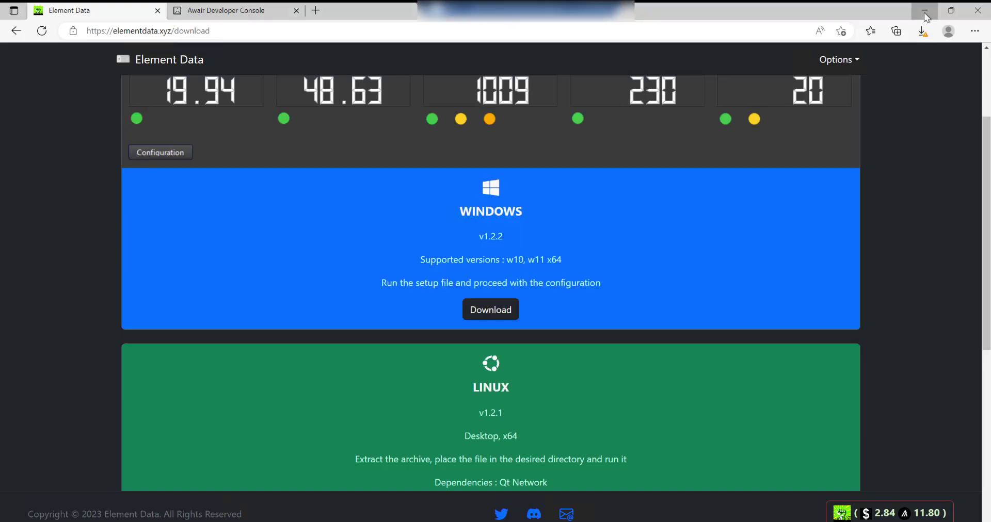
# - Open the desktop app's Configuration form at the empty Awair access token field, then return to the browser
pyautogui.click(925, 14)
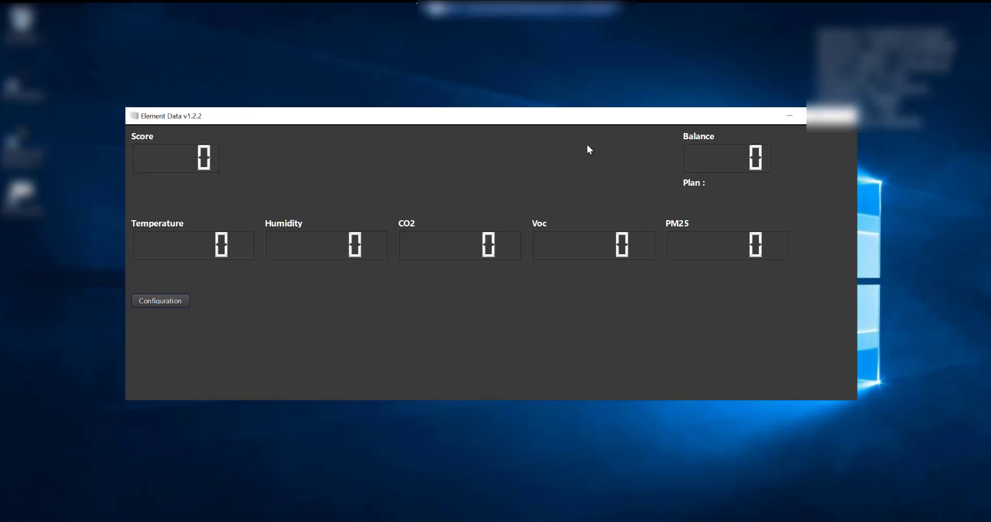
pyautogui.click(295, 213)
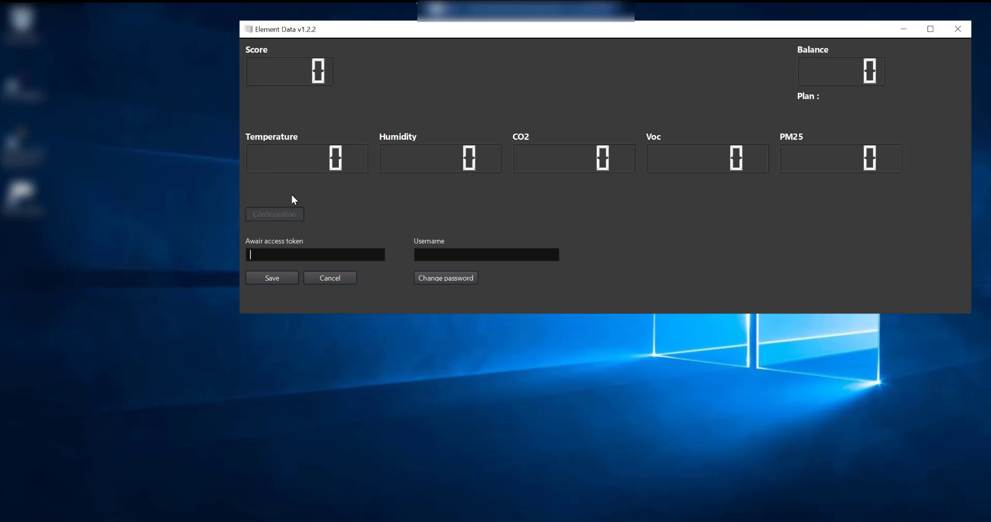
pyautogui.click(264, 255)
pyautogui.hotkey('alt', 'Tab')
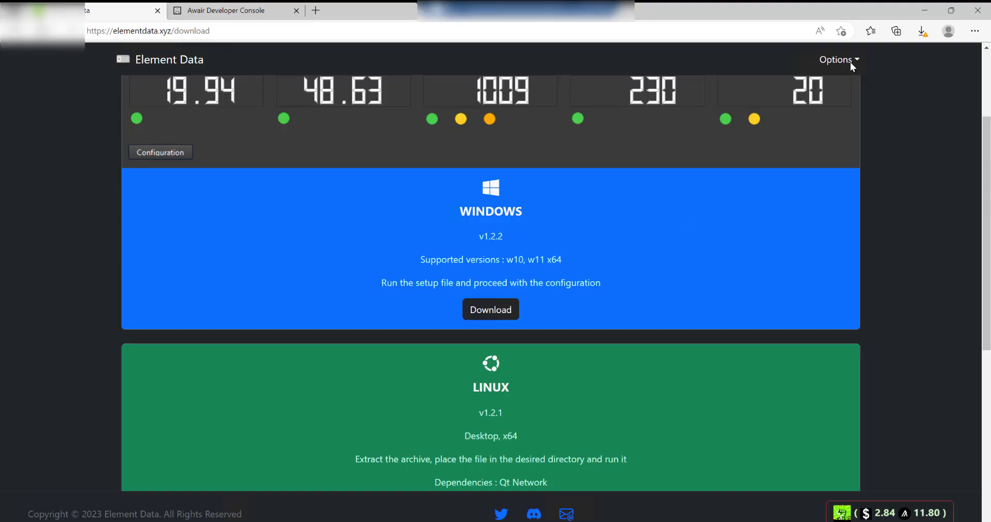
# - Choose Configuration from the site's Options menu to view the Awair token instructions
pyautogui.click(849, 61)
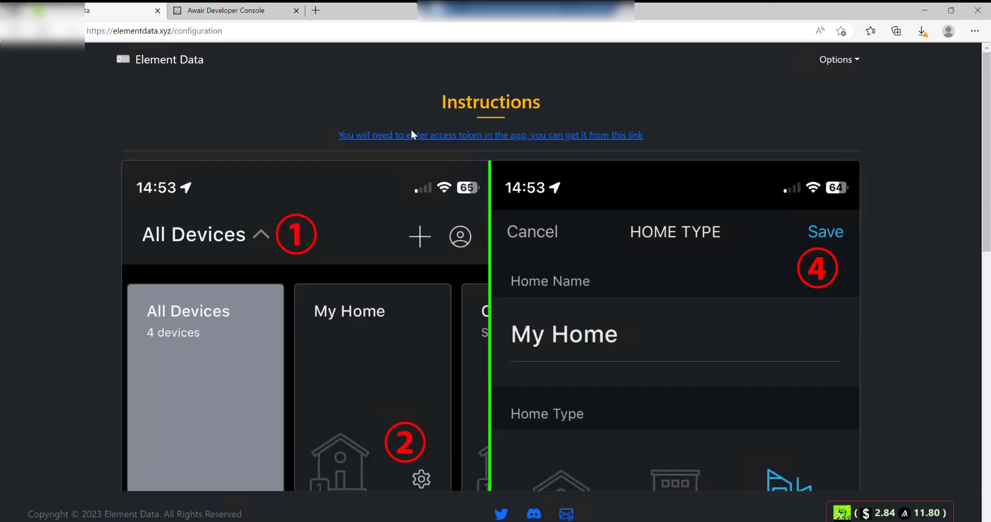
# - Follow the access-token link and sign in to the Awair Developer Console's Access Token page
pyautogui.click(454, 136)
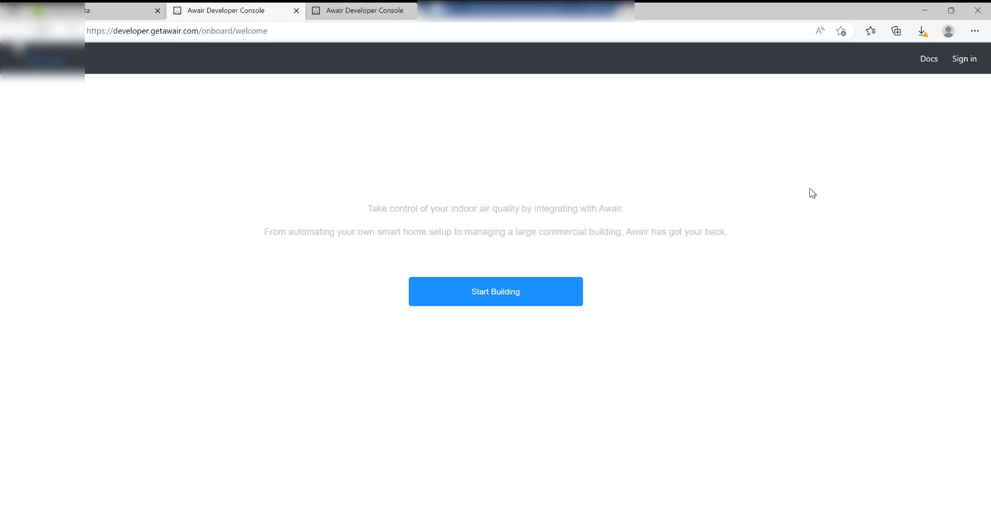
pyautogui.click(531, 296)
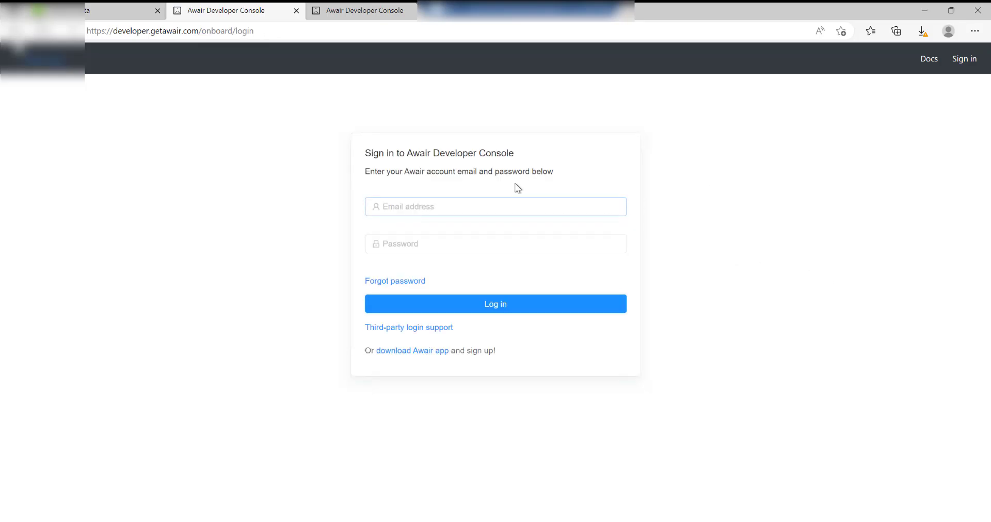
pyautogui.click(435, 244)
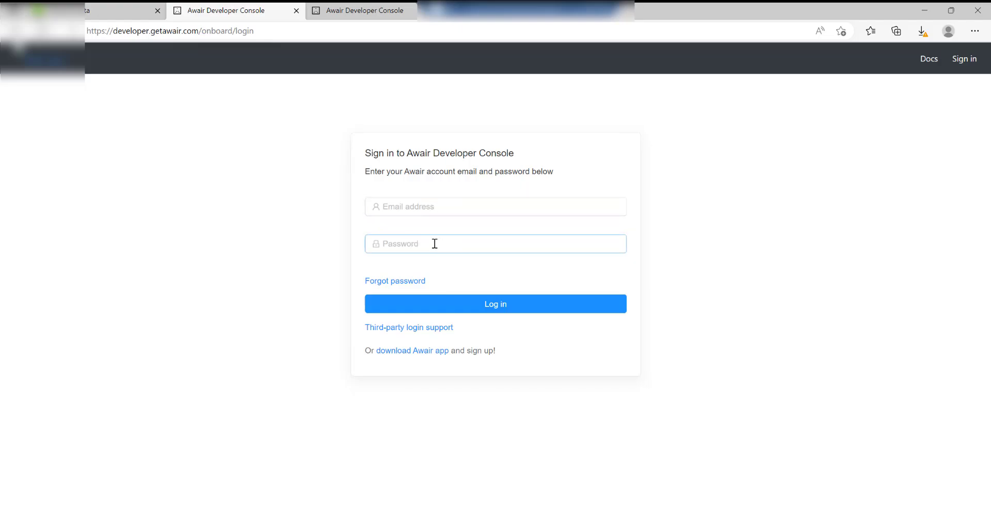
pyautogui.click(131, 48)
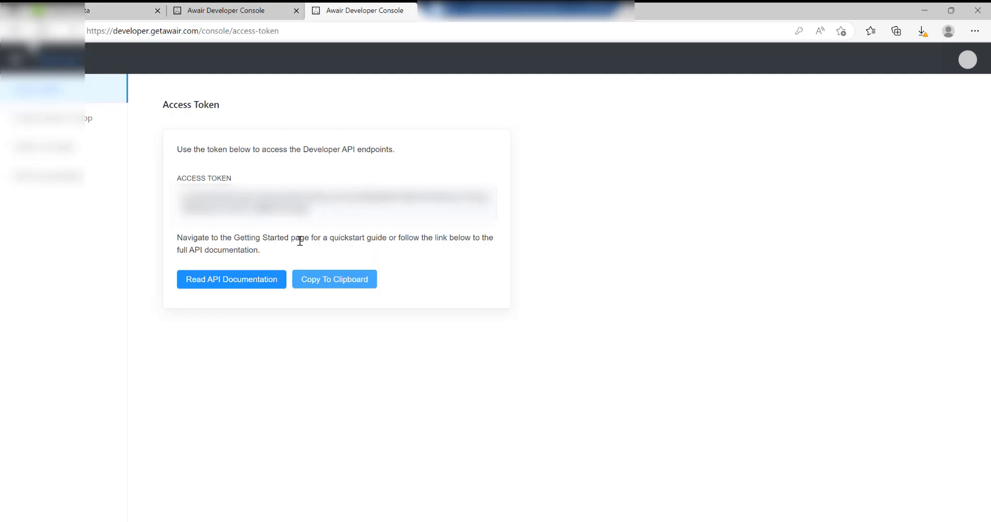
# - Copy the Awair access token and paste it into the app's token field, then save it
pyautogui.click(336, 284)
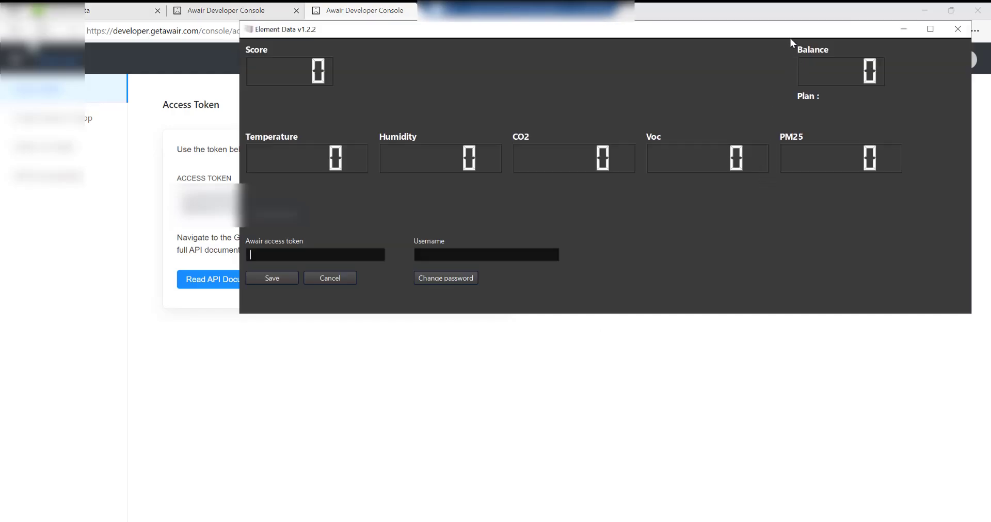
pyautogui.moveTo(791, 38); pyautogui.dragTo(677, 88)
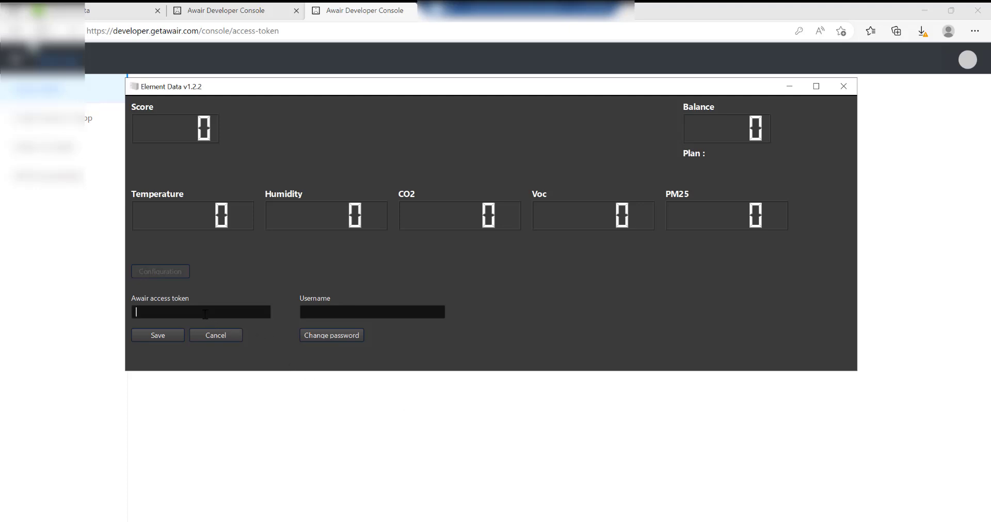
pyautogui.hotkey('ctrl', 'v')
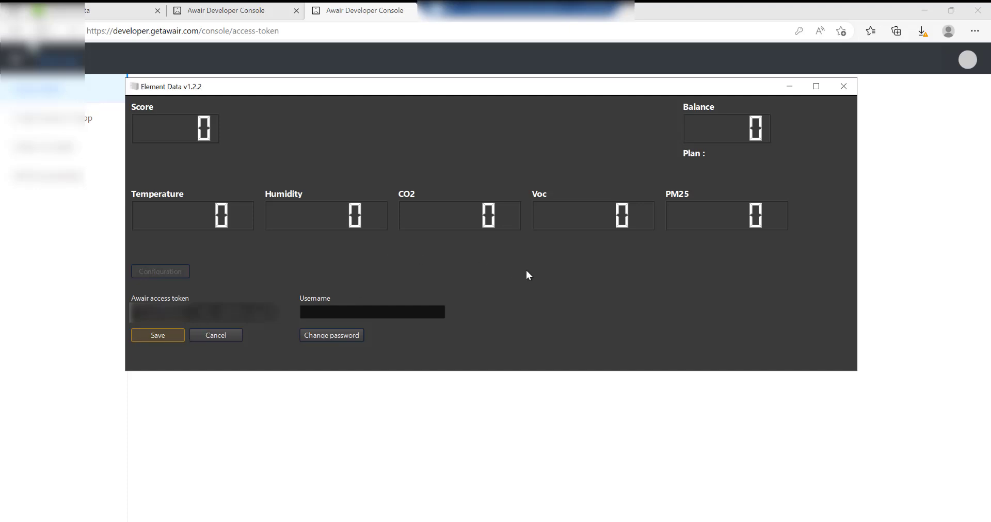
pyautogui.press('Return')
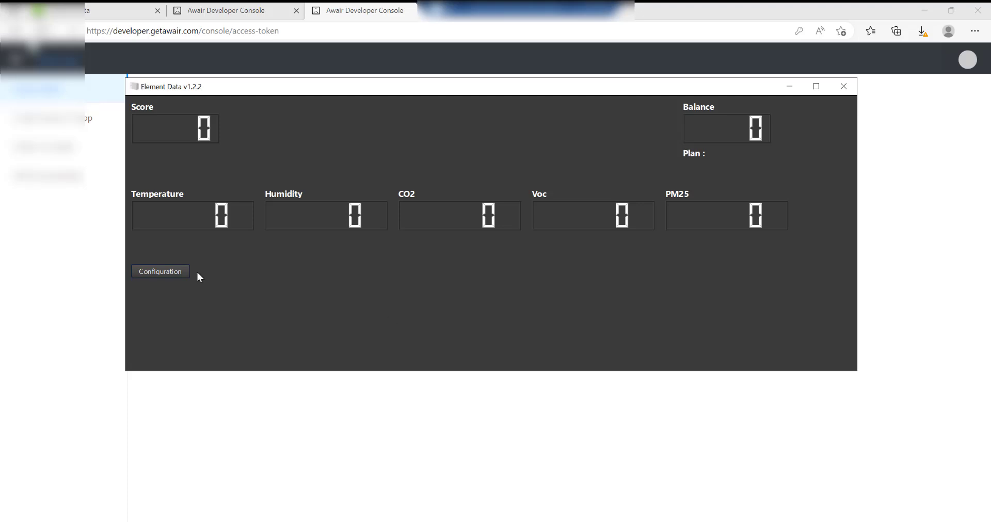
# - Select the Awair device in the app's Configuration and save it to start live readings
pyautogui.click(170, 269)
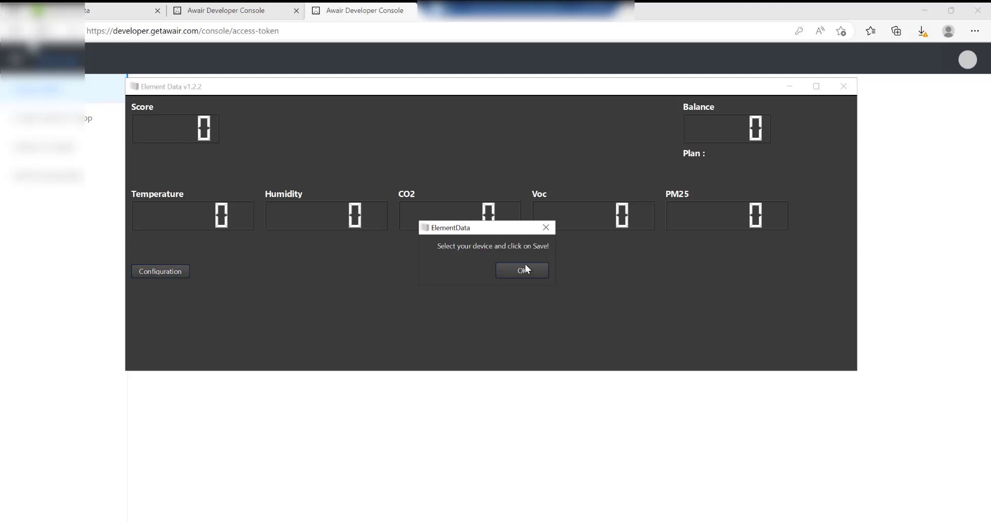
pyautogui.click(528, 271)
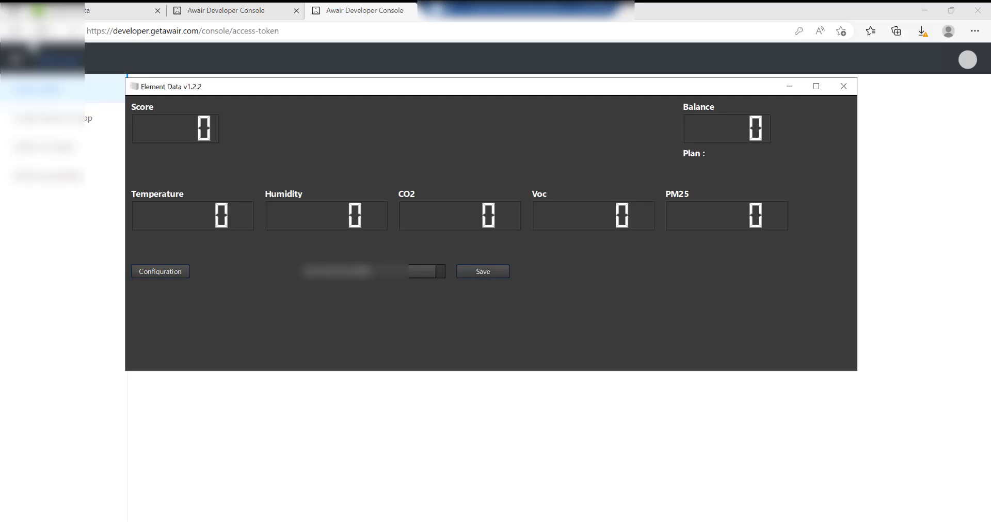
pyautogui.click(482, 273)
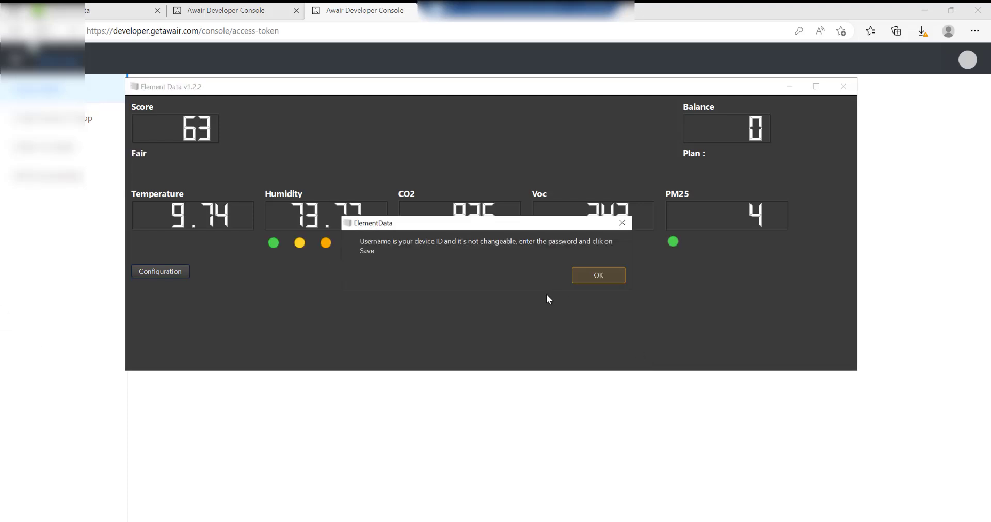
# - Register the device with a password, acknowledging the device ID notice and the registration success message
pyautogui.click(605, 275)
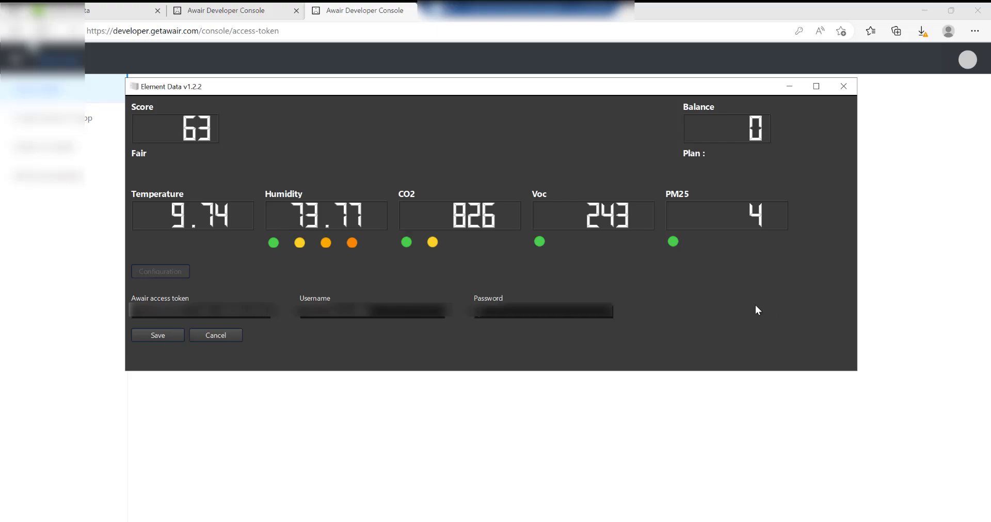
pyautogui.click(156, 338)
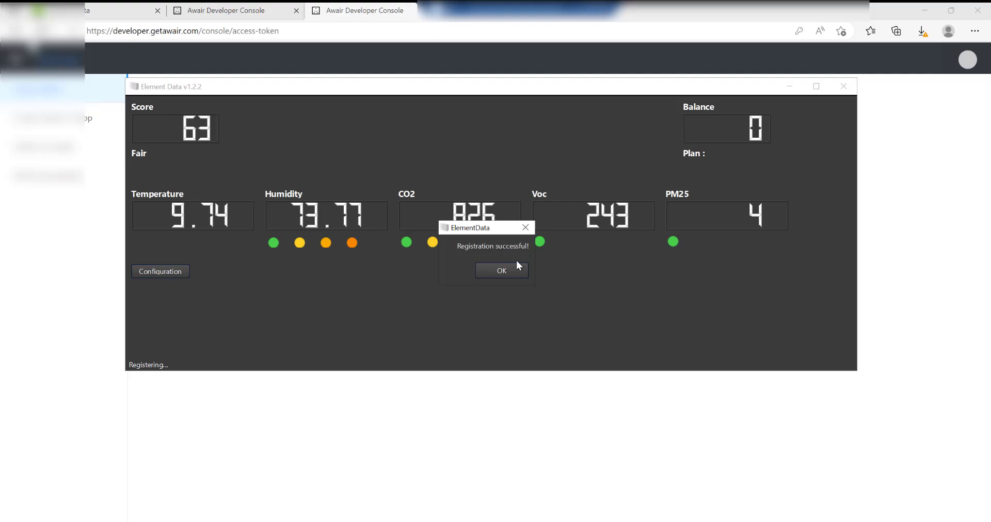
pyautogui.click(499, 272)
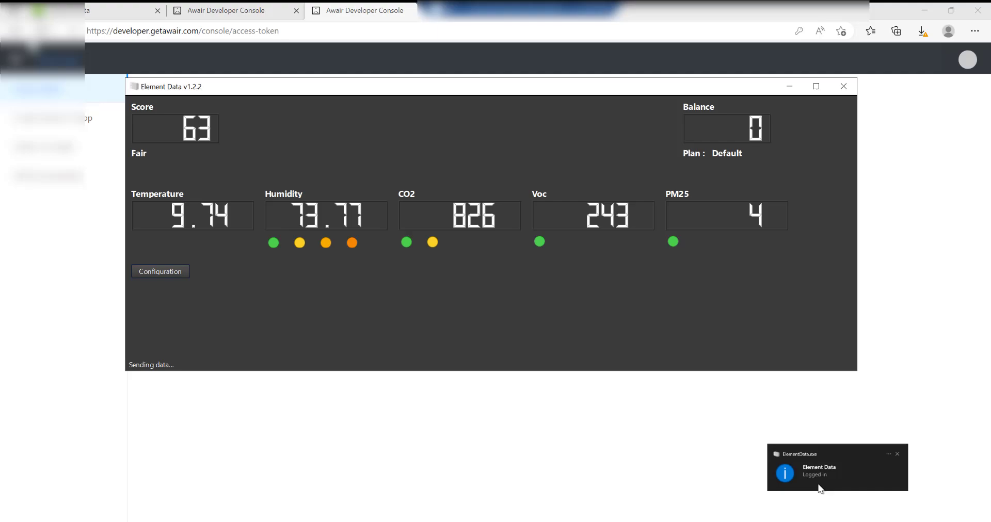
# - Dismiss the logged-in notice, review the configuration instructions, and open the site's Options page list
pyautogui.click(897, 455)
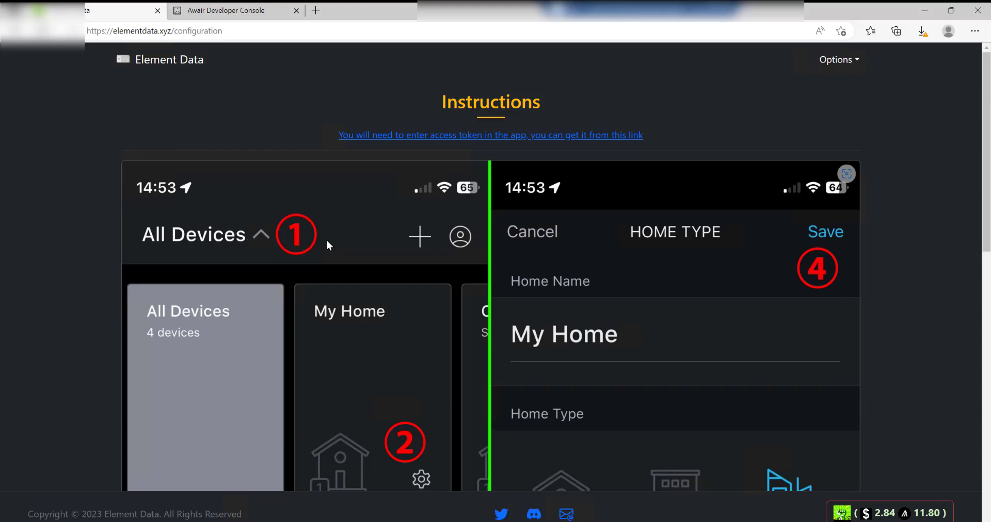
pyautogui.scroll(-4, 326, 240)
pyautogui.scroll(3, 355, 255)
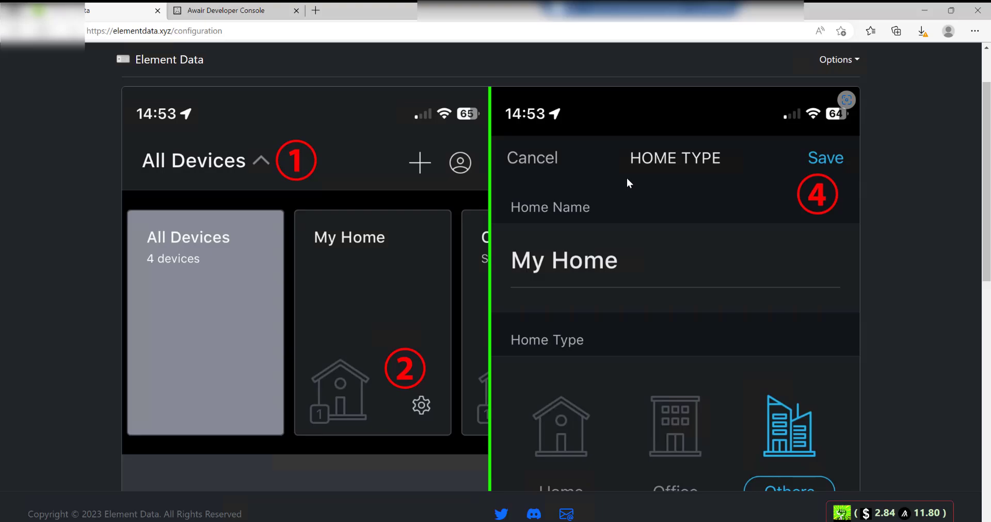
pyautogui.scroll(-4, 726, 271)
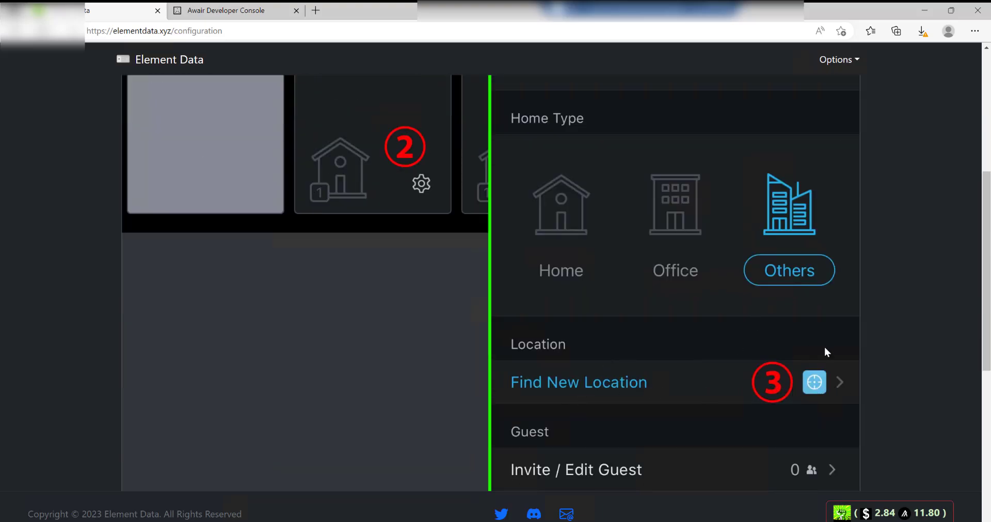
pyautogui.scroll(-3, 795, 340)
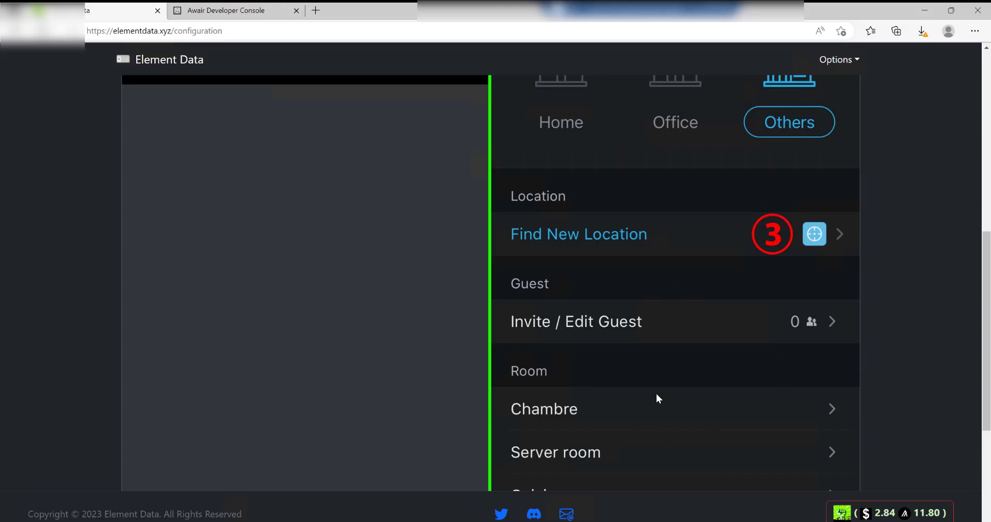
pyautogui.scroll(-5, 657, 397)
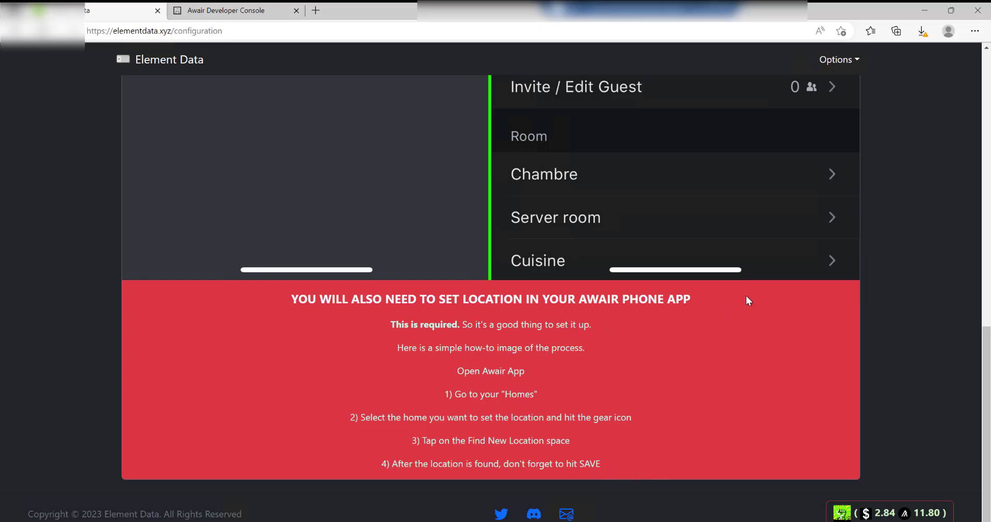
pyautogui.scroll(13, 755, 298)
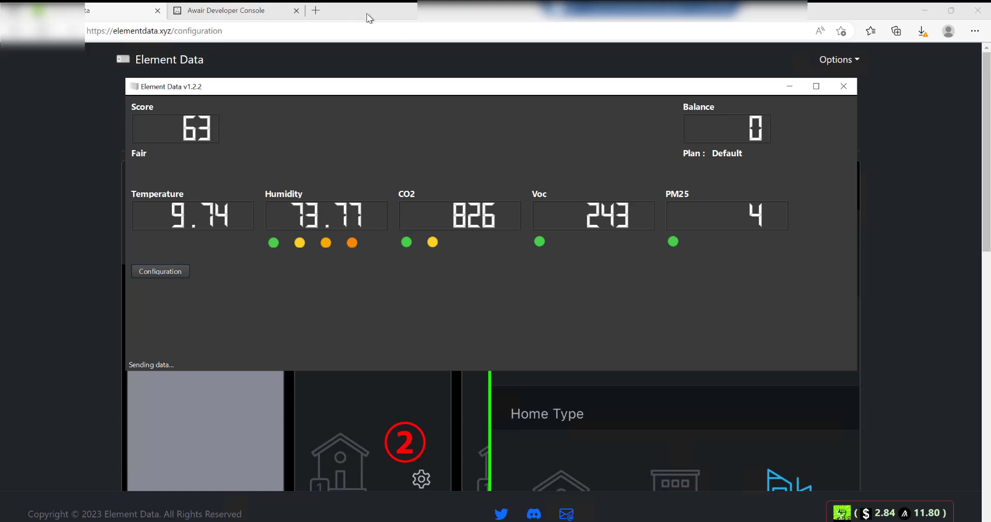
pyautogui.click(254, 46)
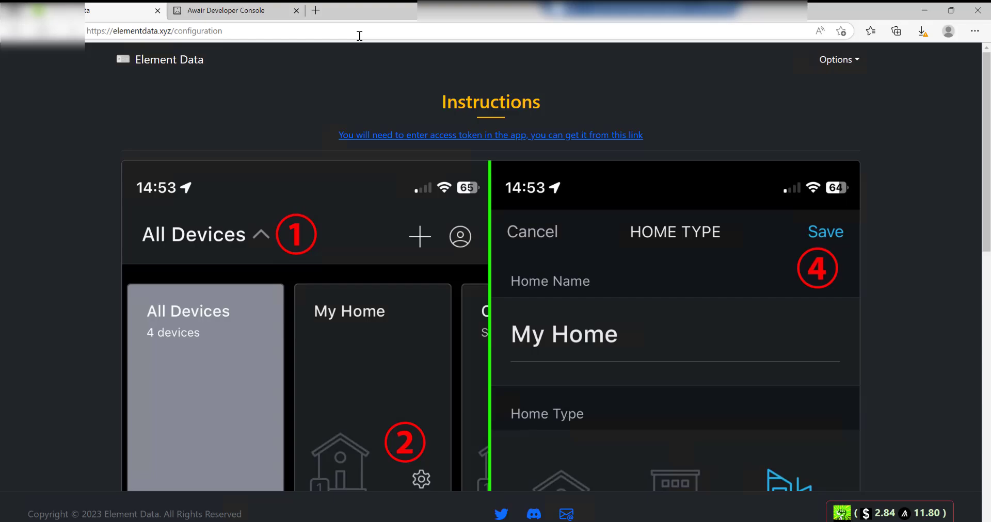
pyautogui.click(851, 62)
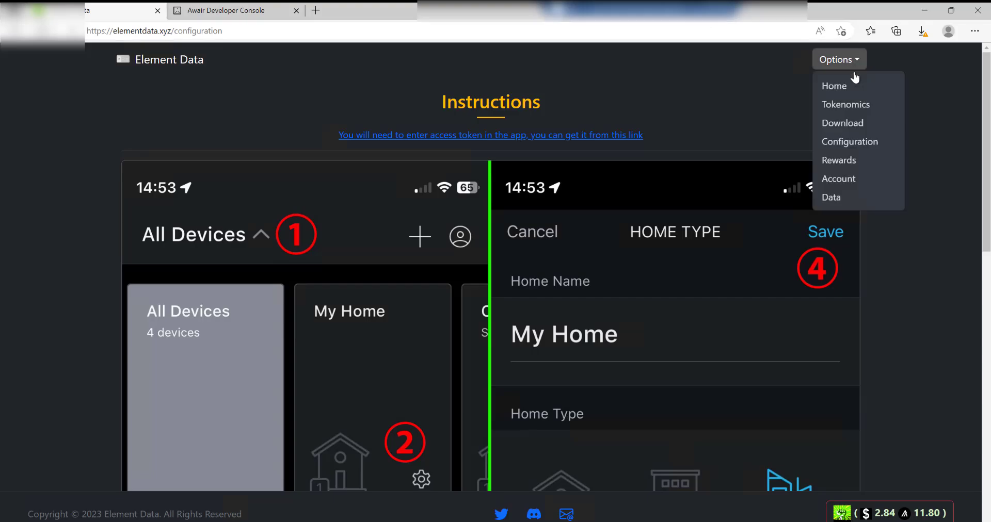
# - Open the Rewards page and scroll to the Default 0.05, Starter 0.15 and Premium 0.5 plans
pyautogui.click(838, 161)
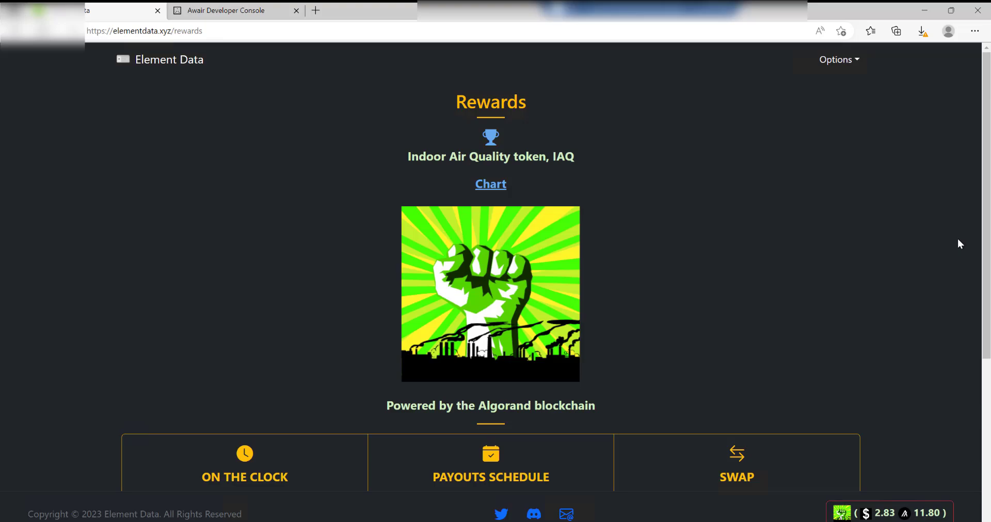
pyautogui.scroll(-5, 958, 239)
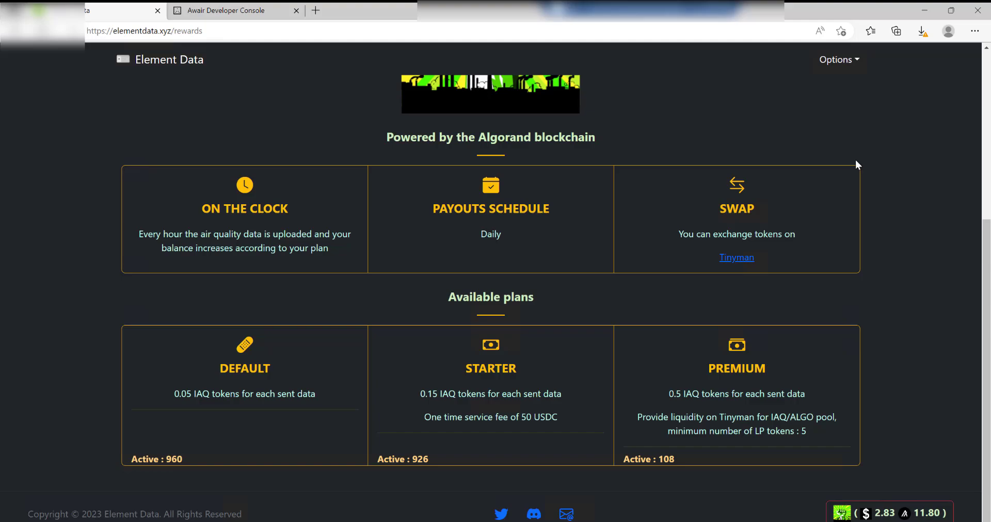
# - Open Account from the Options menu and log in with the account username and password
pyautogui.click(840, 61)
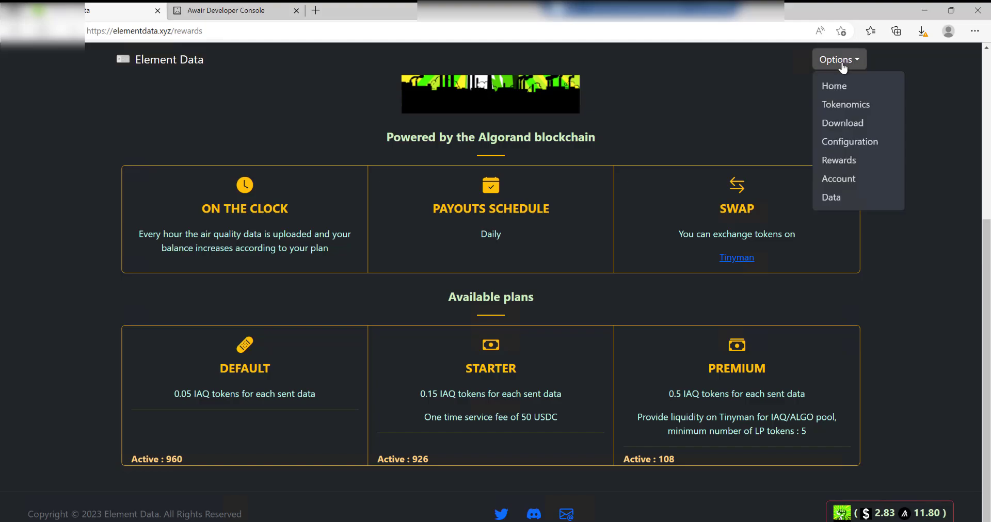
pyautogui.click(864, 178)
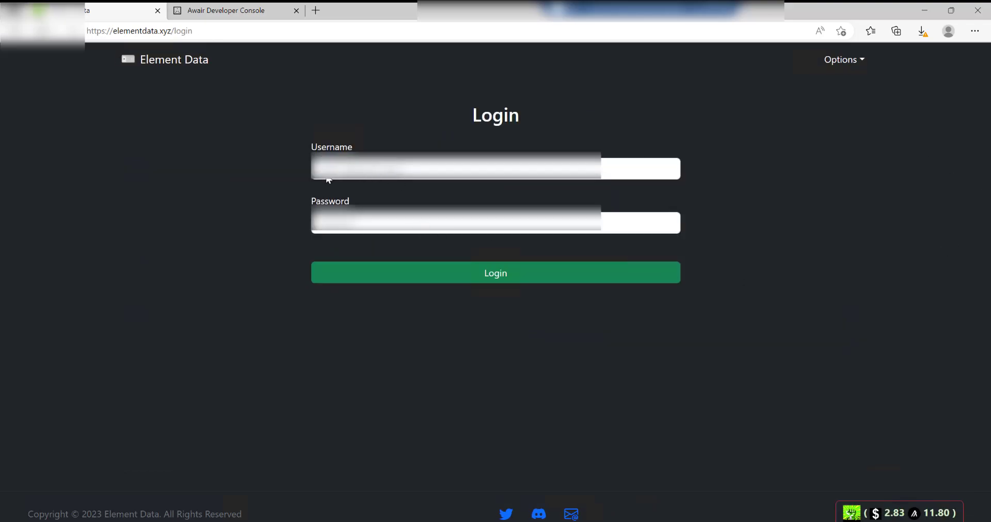
pyautogui.click(359, 178)
pyautogui.press('Tab')
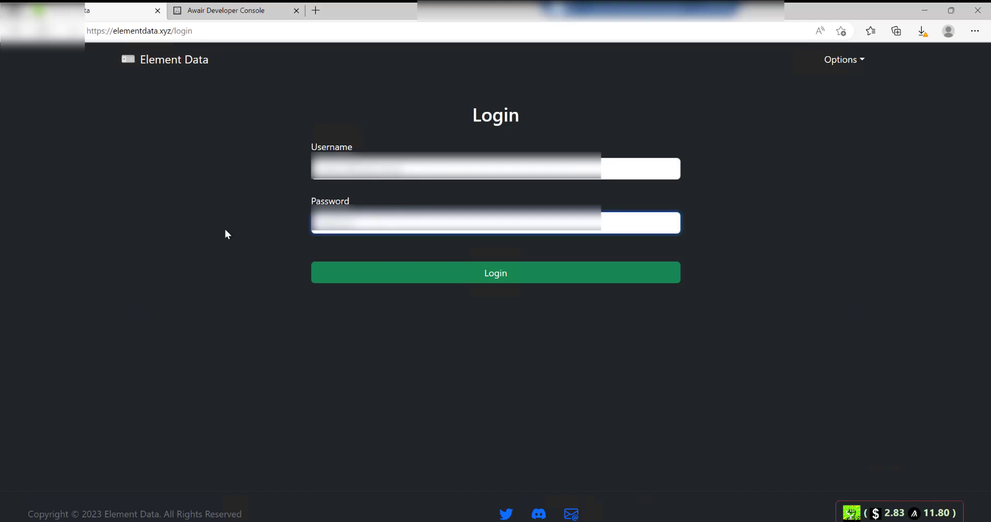
pyautogui.press('Return')
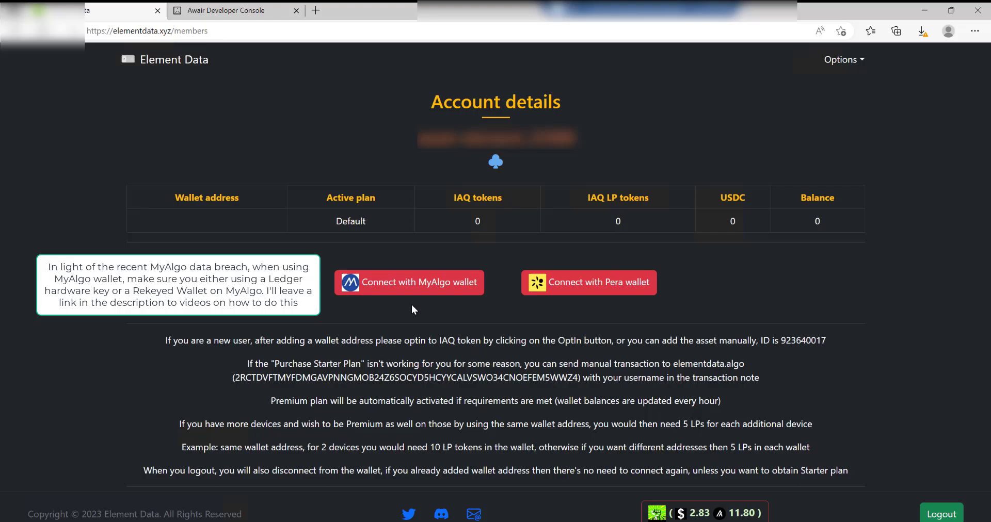
# - Connect a MyAlgo wallet: set up a new password-protected wallet and import an account by recovery phrase
pyautogui.click(418, 292)
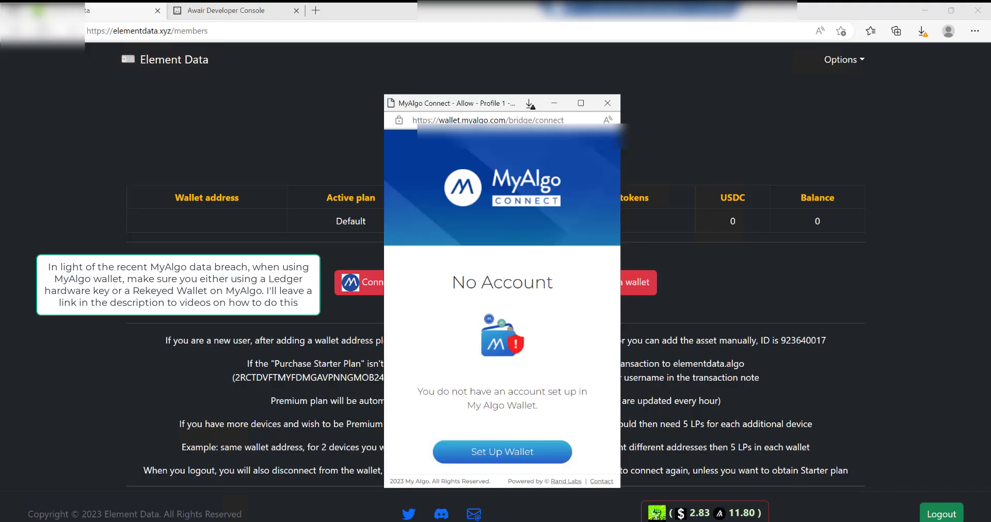
pyautogui.click(518, 461)
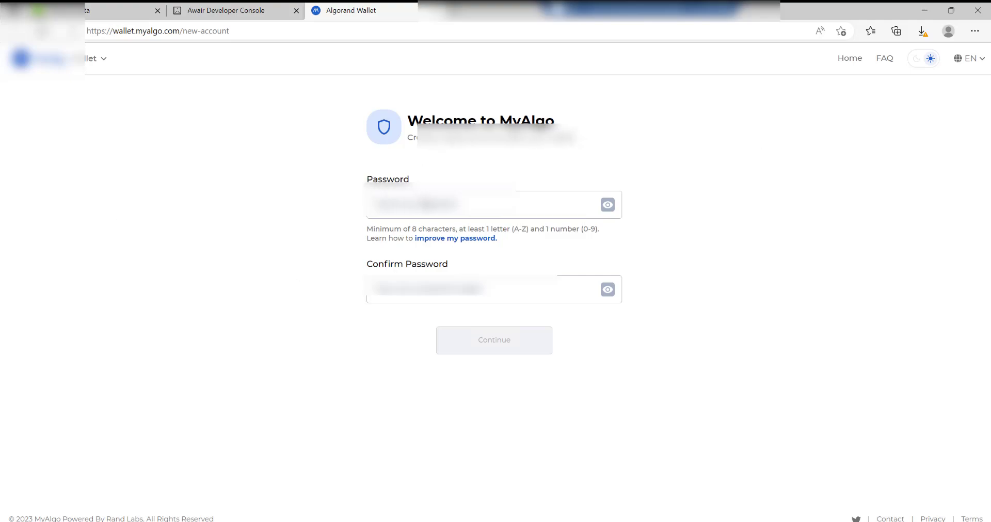
pyautogui.click(427, 212)
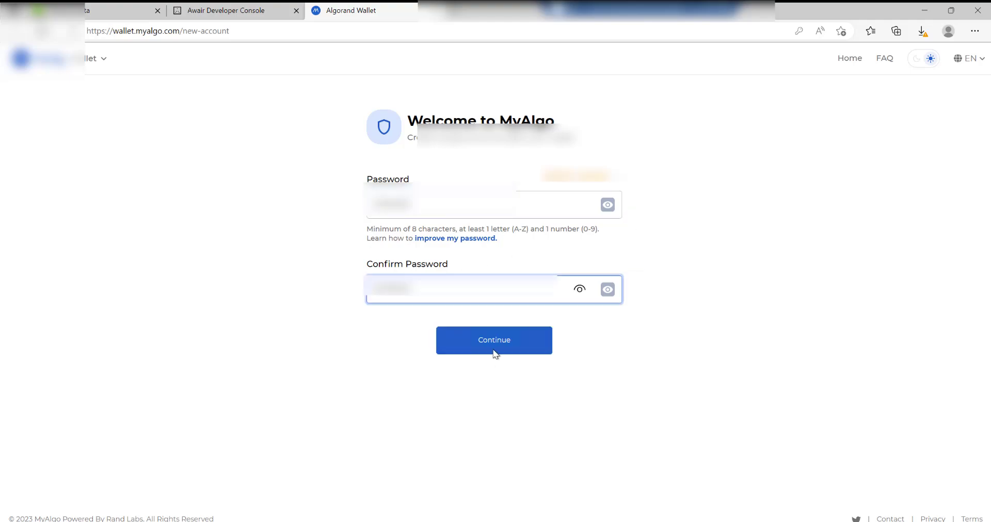
pyautogui.click(497, 351)
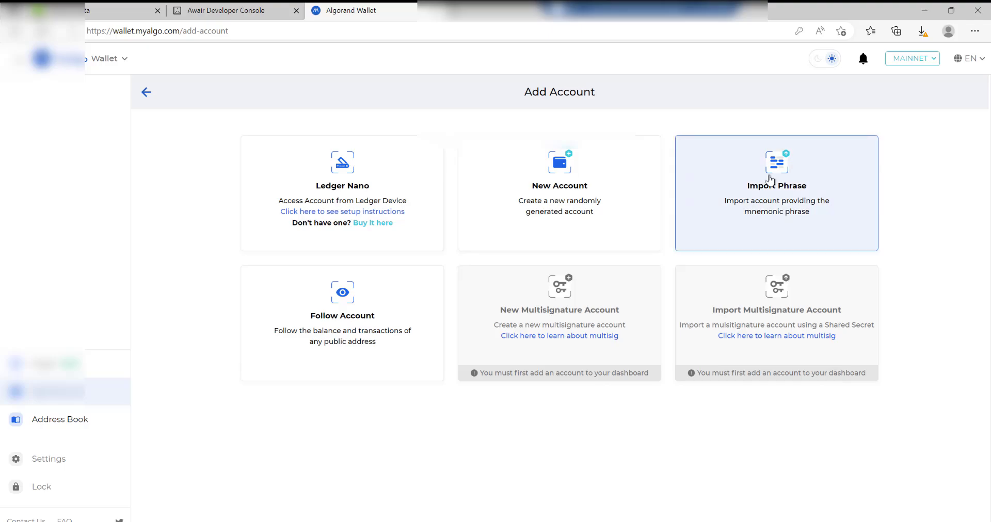
pyautogui.click(770, 178)
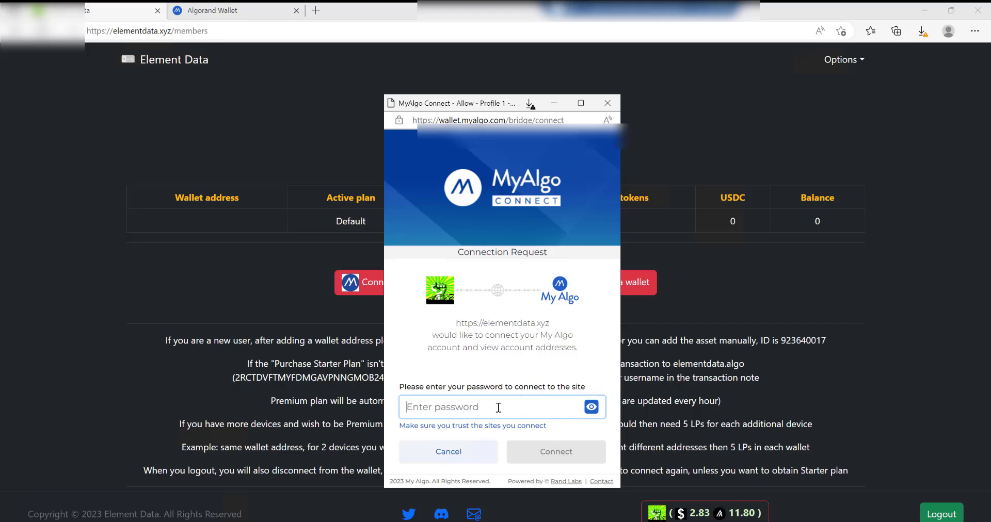
# - Unlock MyAlgo with the saved wallet password and connect the selected account to Element Data
pyautogui.hotkey('ctrl', 'v')
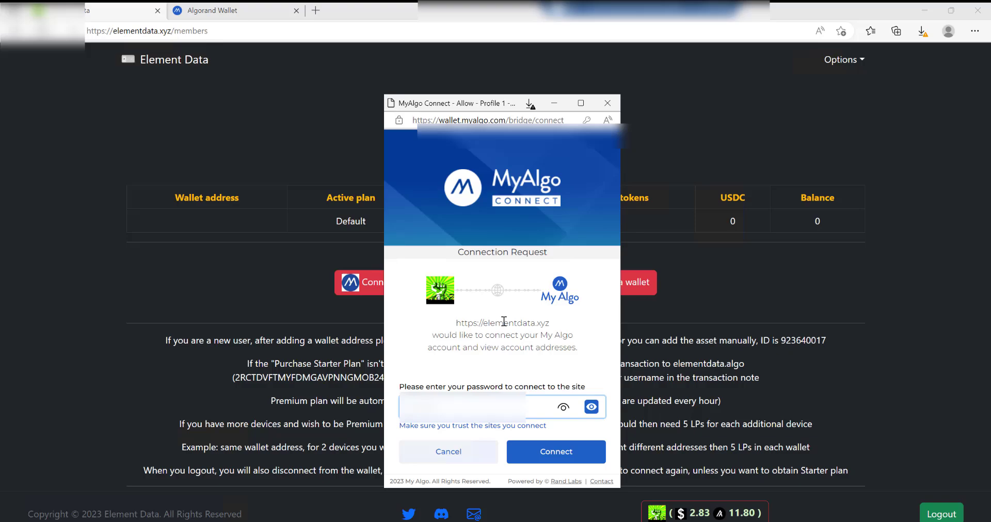
pyautogui.click(560, 453)
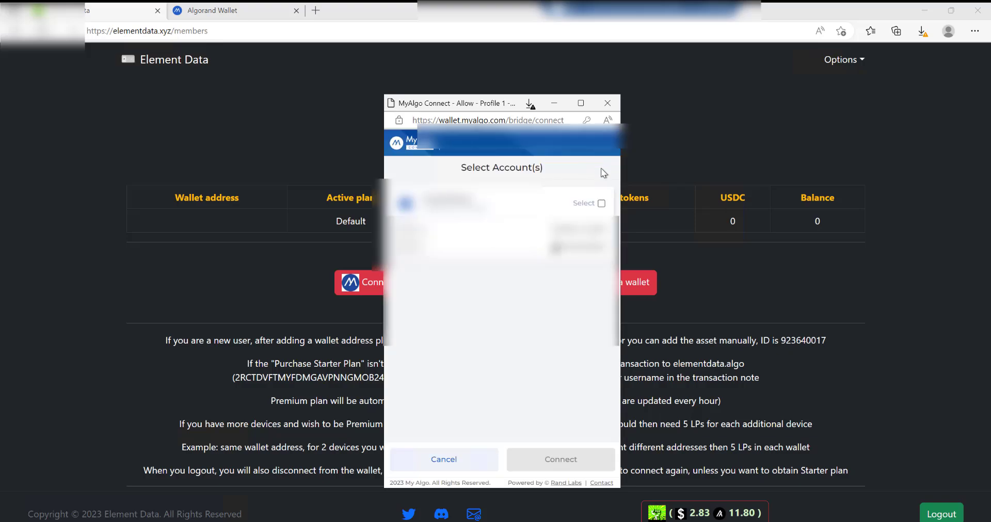
pyautogui.click(601, 204)
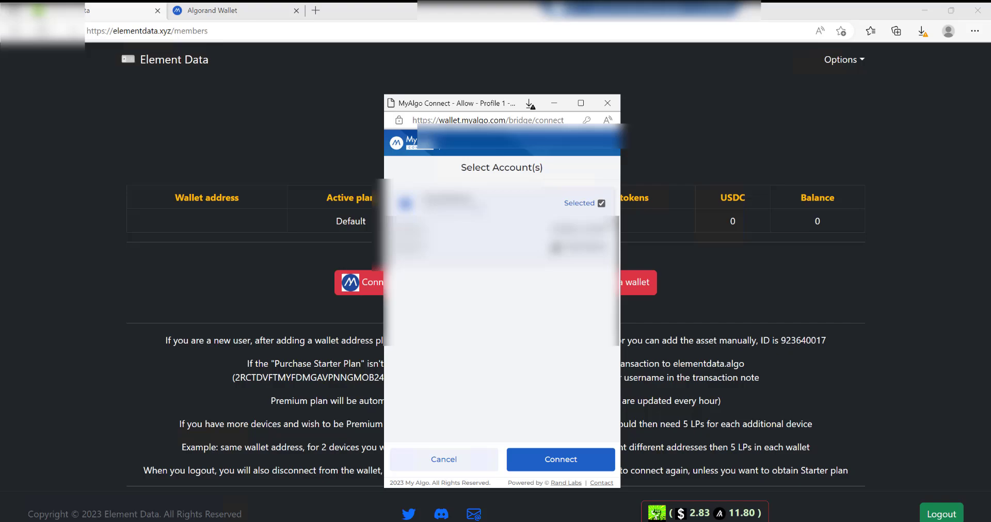
pyautogui.click(553, 466)
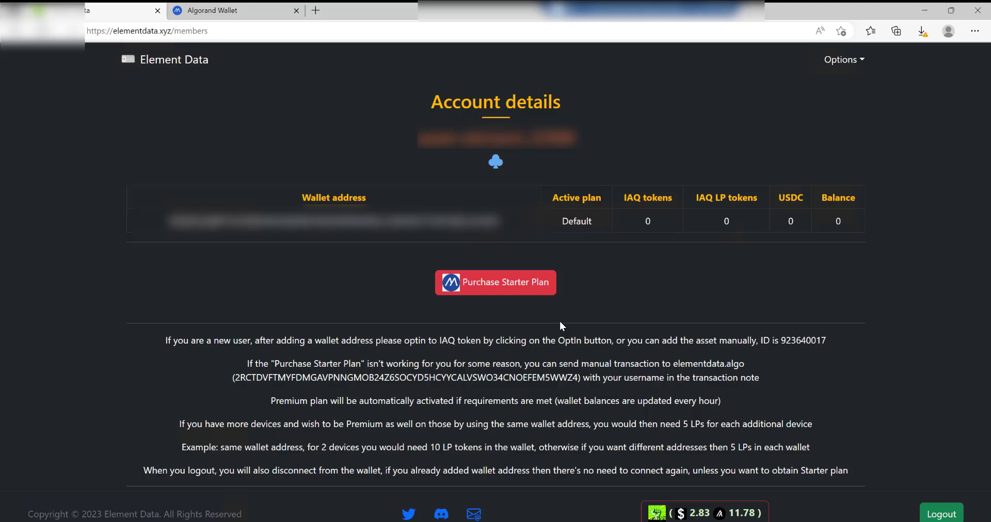
# - Try buying the Starter plan, dismiss the not-enough-tokens alert, and select the elementdata.algo address
pyautogui.click(506, 292)
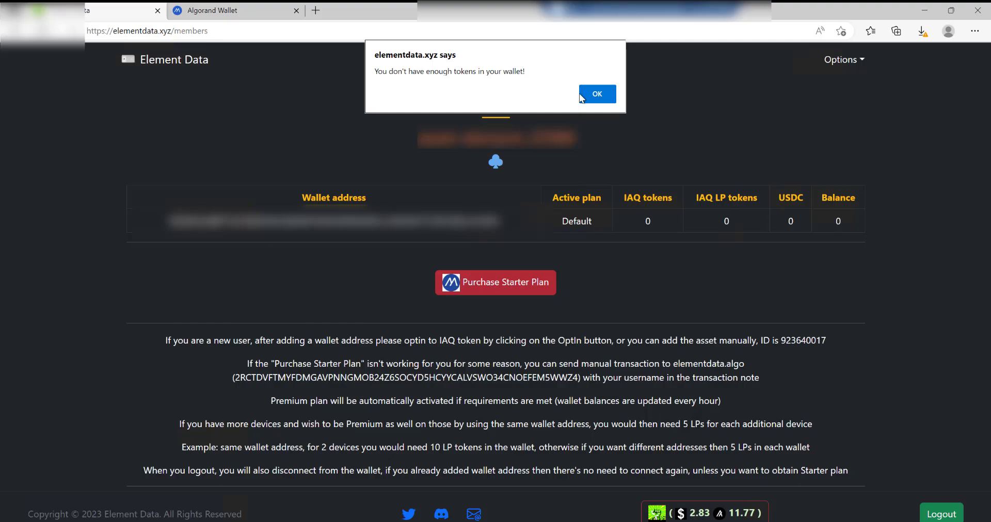
pyautogui.click(597, 94)
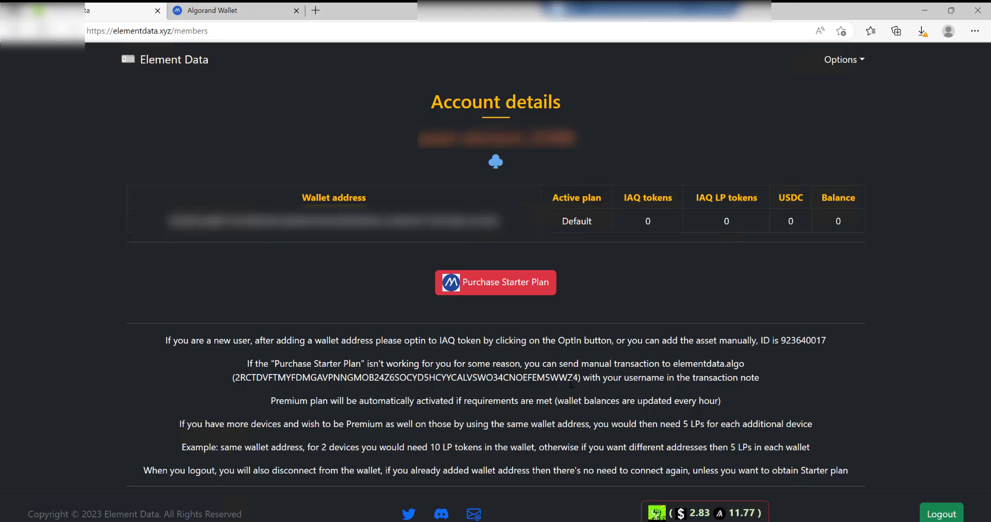
pyautogui.moveTo(578, 377); pyautogui.dragTo(243, 379)
# - In MyAlgo's Send form, enter 50 USDC and paste elementdata.algo as the recipient
pyautogui.click(246, 9)
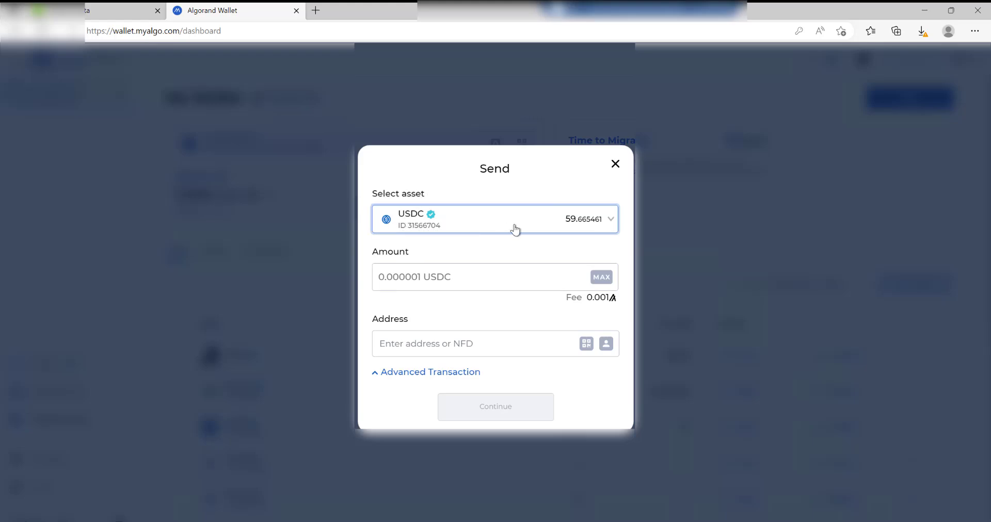
pyautogui.click(446, 277)
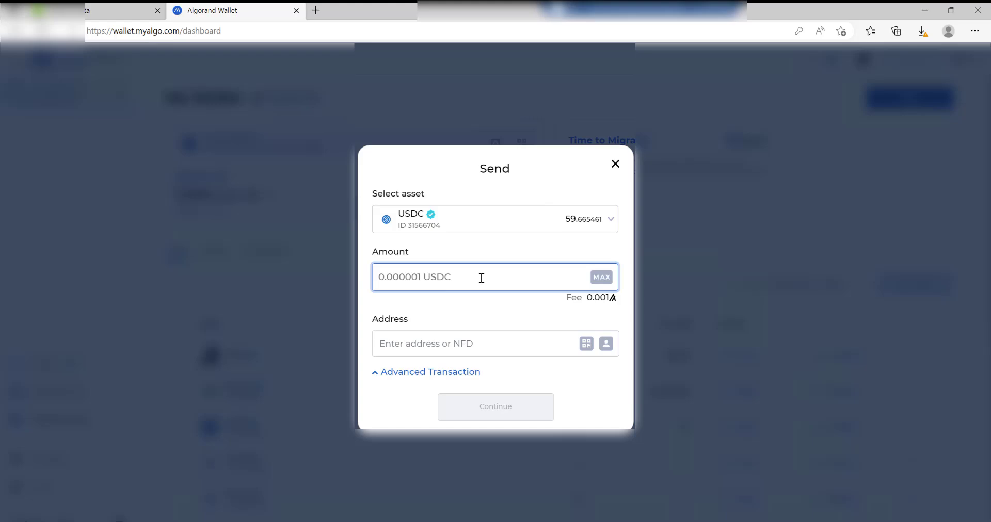
pyautogui.write('50')
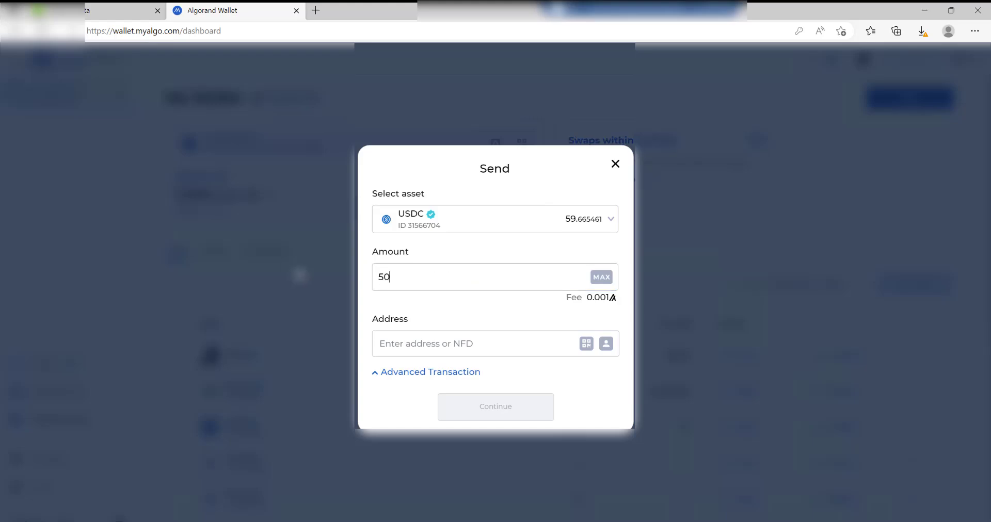
pyautogui.click(464, 344)
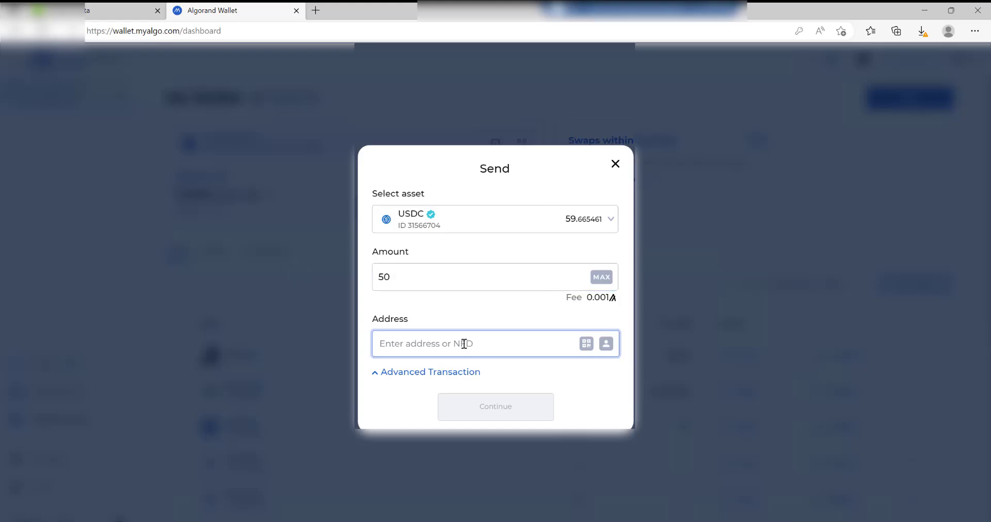
pyautogui.hotkey('ctrl', 'v')
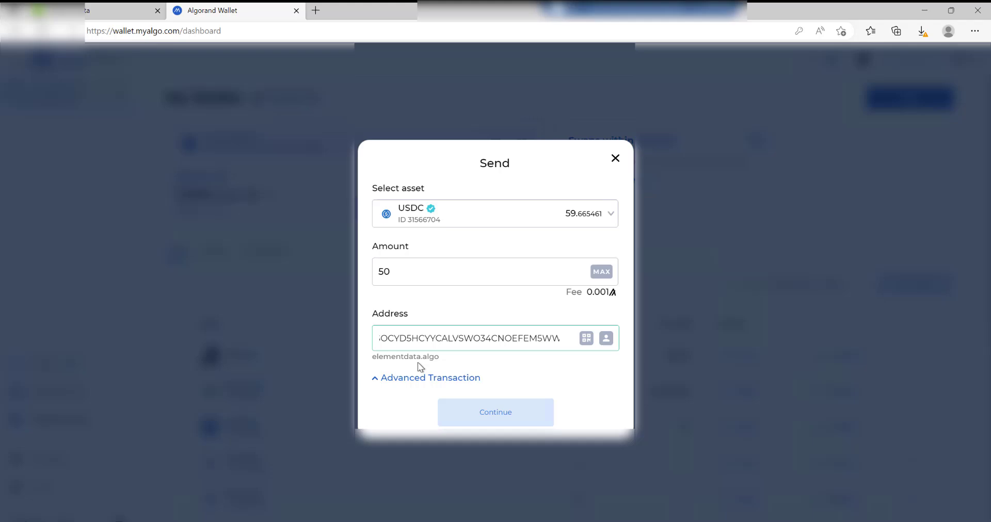
# - Expand the Advanced Transaction options and select the recipient address to verify it
pyautogui.click(383, 380)
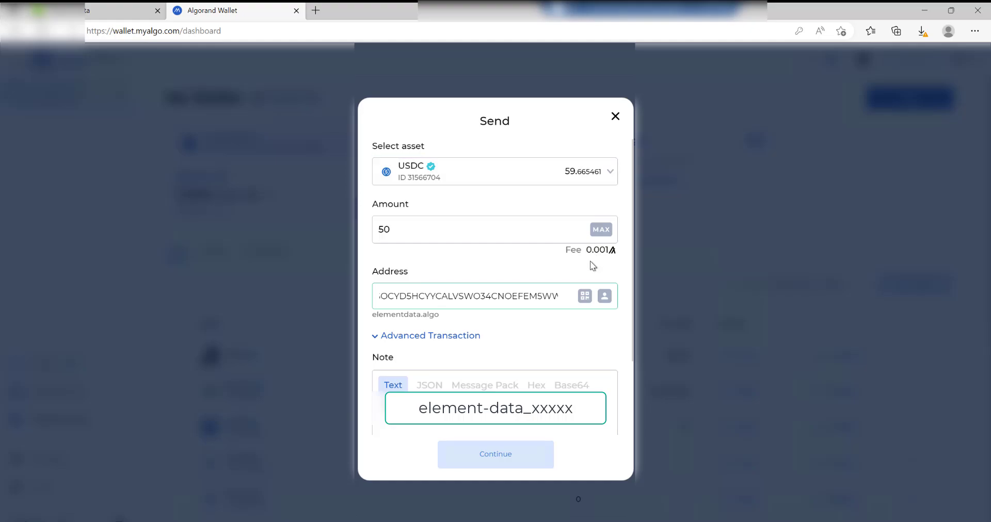
pyautogui.click(616, 241)
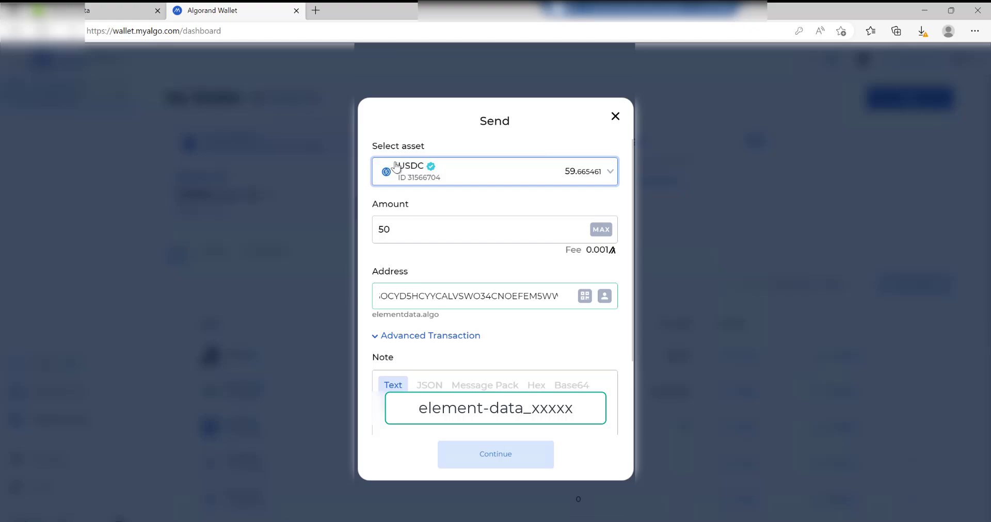
pyautogui.doubleClick(412, 295)
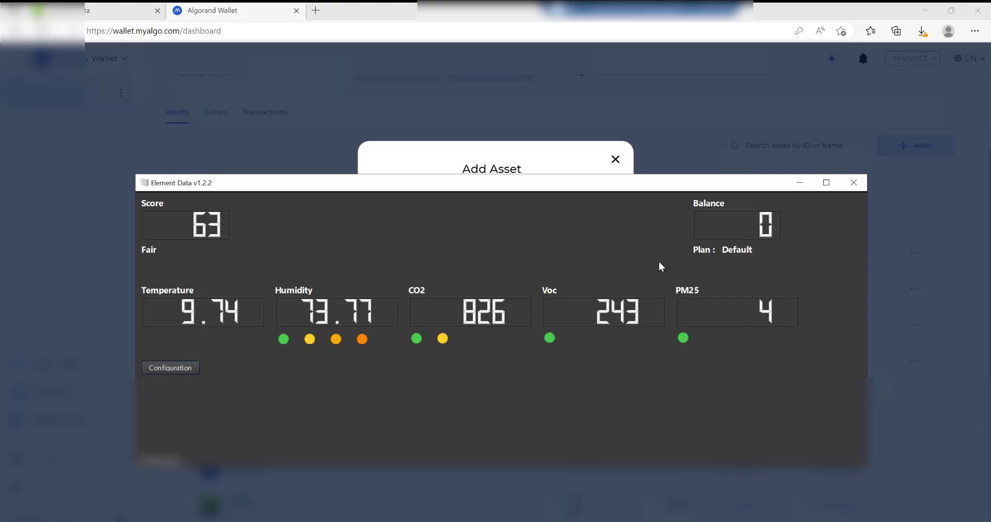
# - Minimize the Element Data desktop app to reveal the browser account page
pyautogui.click(800, 183)
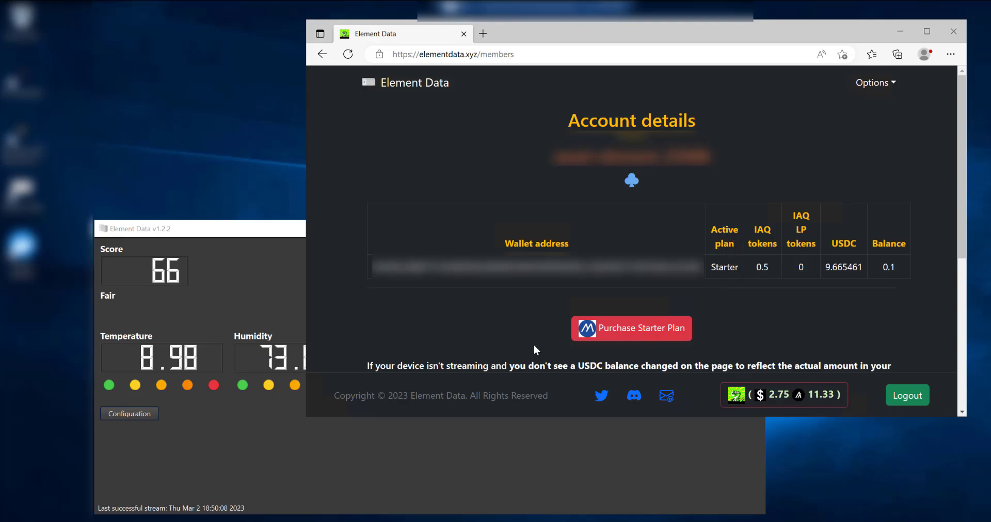
# - Bring the Element Data v1.2.2 desktop window back in front of the browser
pyautogui.click(251, 233)
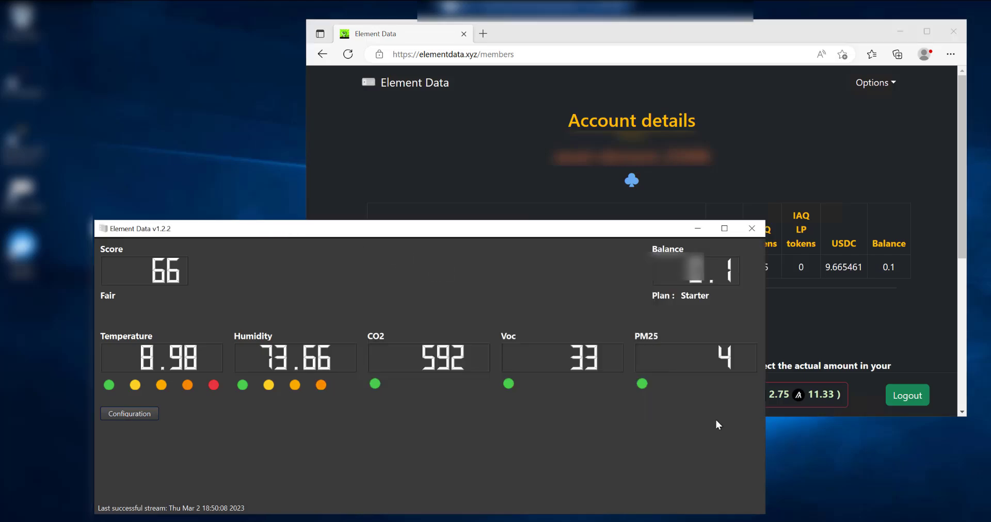